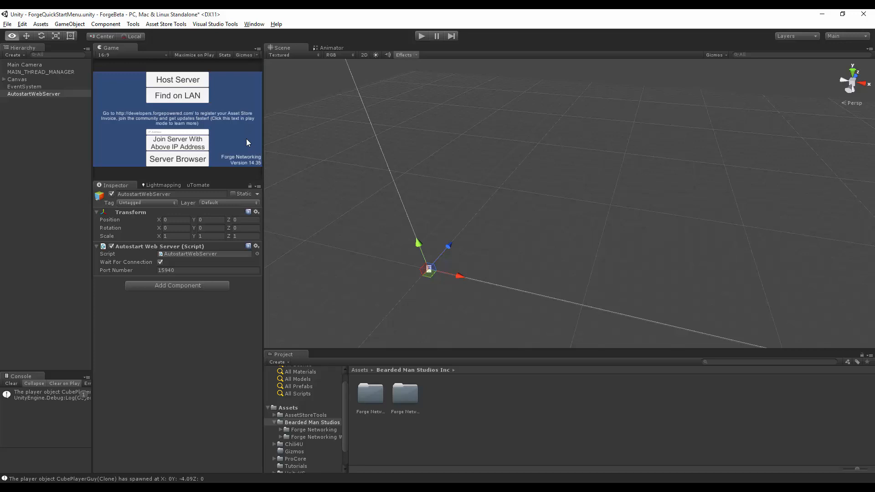
Delete the old AutostartWebServer and add a fresh one via Tools > Forge Networking, confirming port 15940.
key(w)
key(Delete)
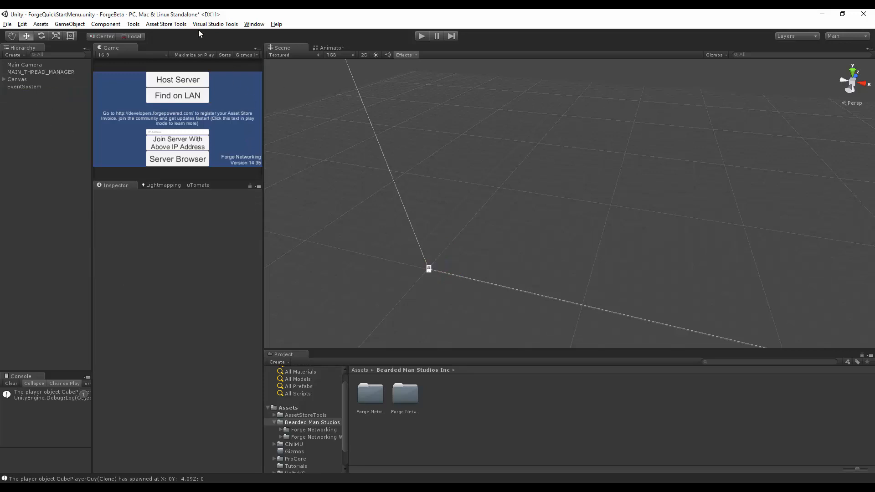
click(133, 25)
mouse_move(161, 58)
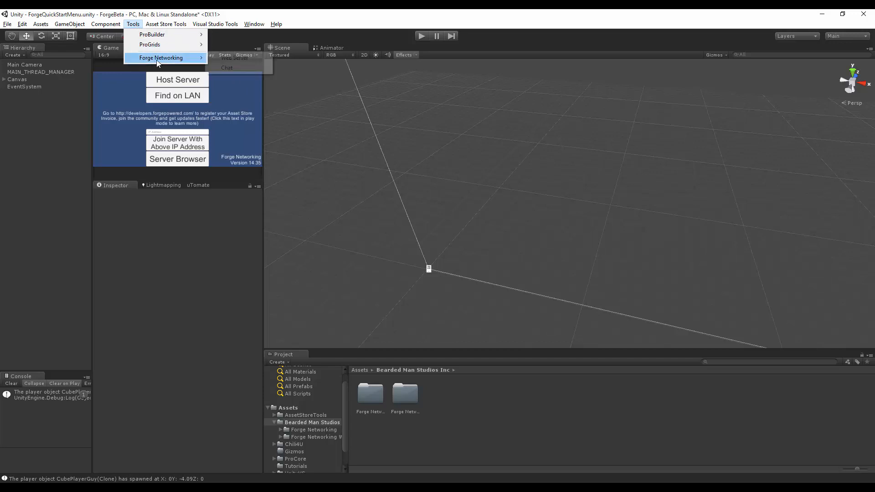
click(219, 60)
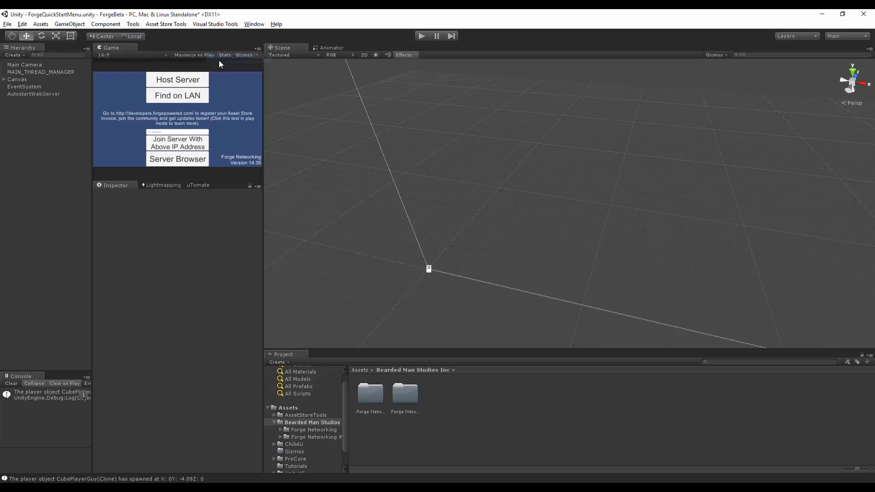
click(26, 94)
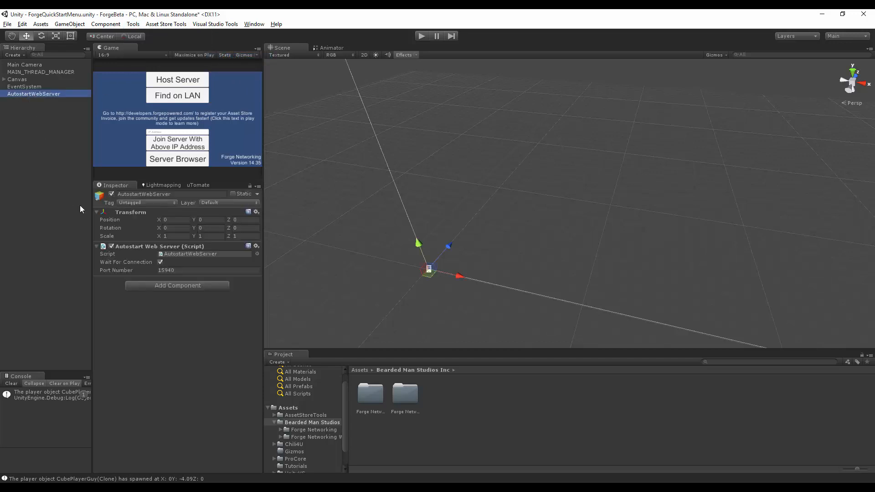
click(118, 269)
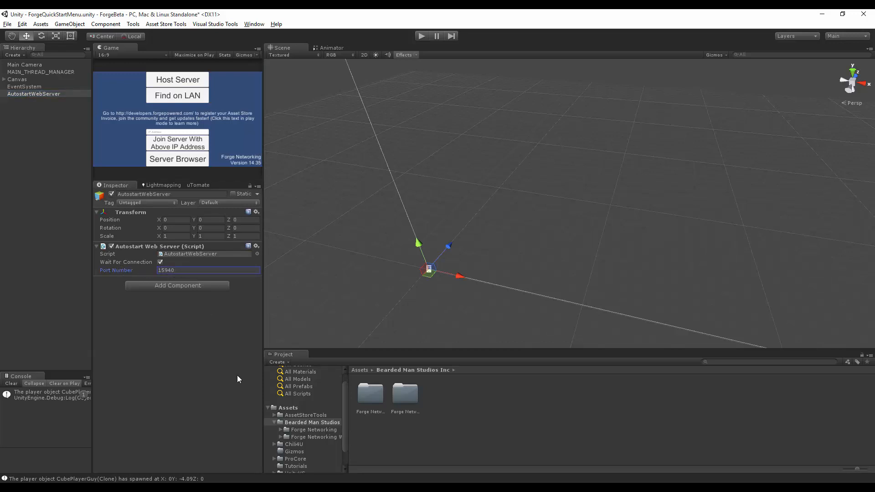
Enter Play mode and choose Host Server so the arena loads with the web server running.
click(40, 207)
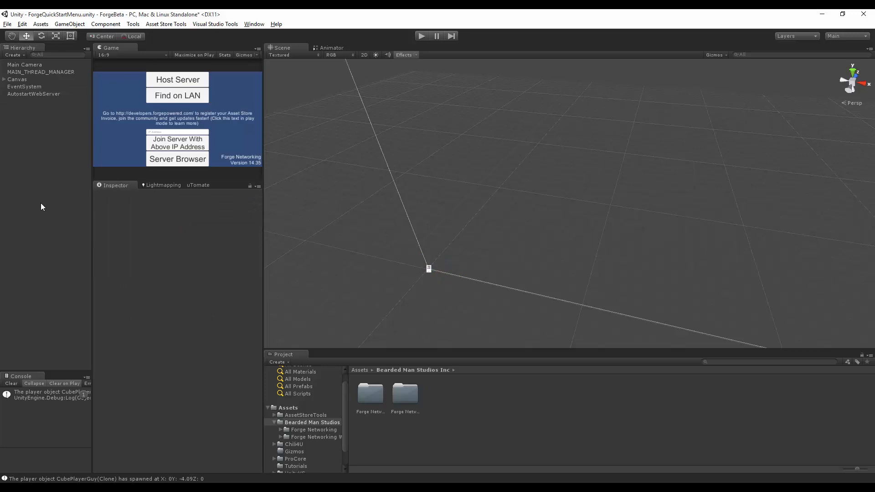
click(425, 36)
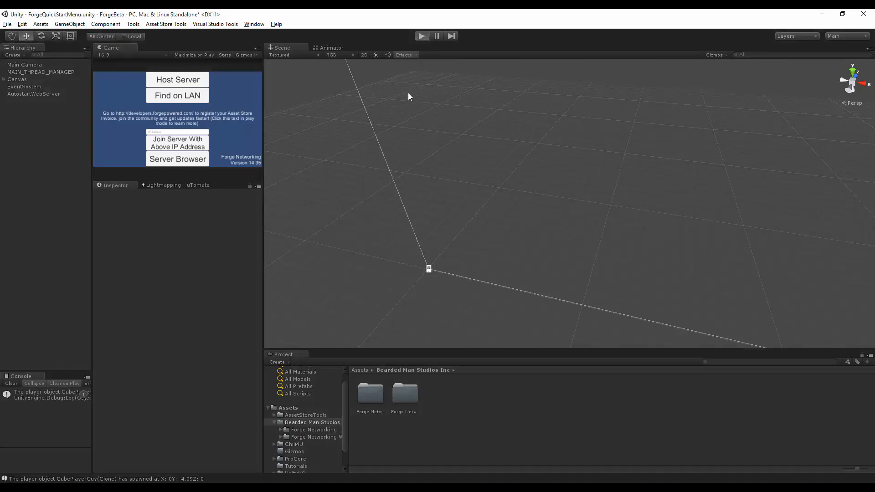
click(177, 80)
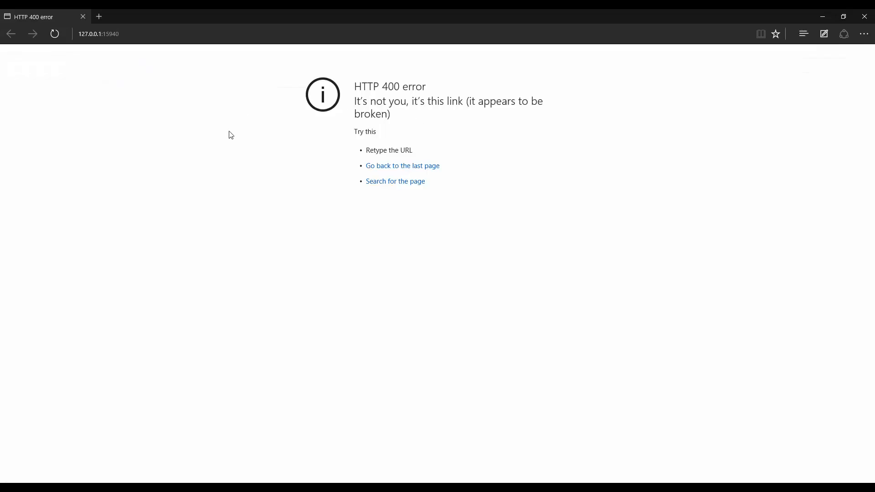
Load the Forge Networking Hello World status page at 127.0.0.1:15940 in Edge.
click(103, 38)
drag(167, 34, 48, 41)
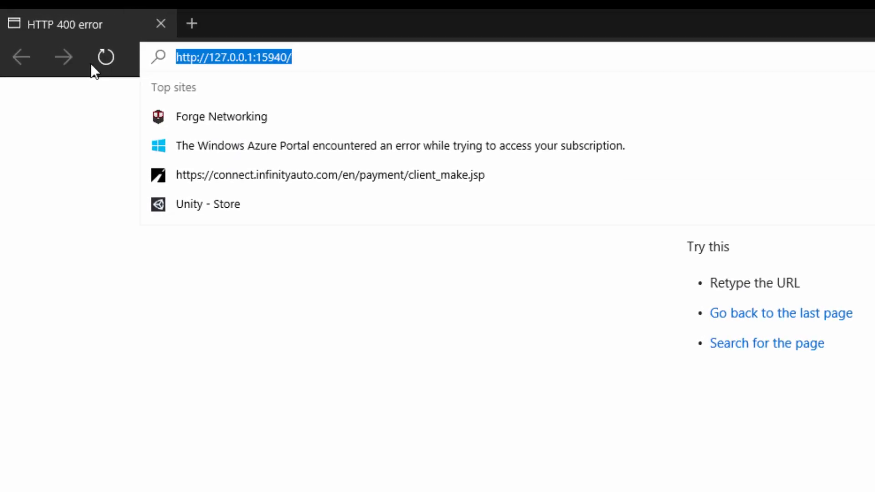
text(127)
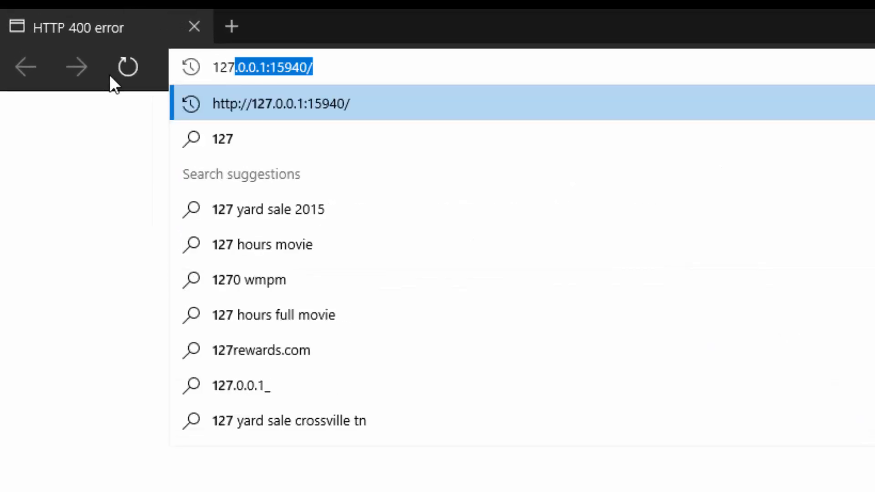
text(.0.0.1)
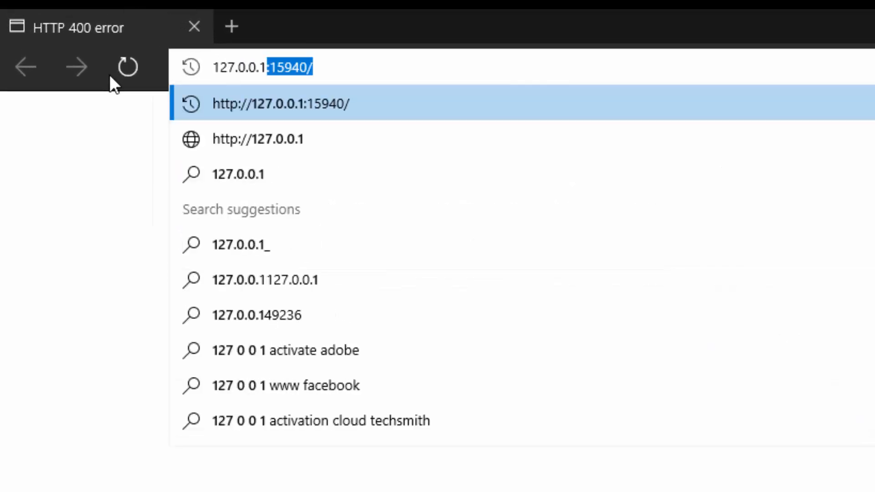
text(:)
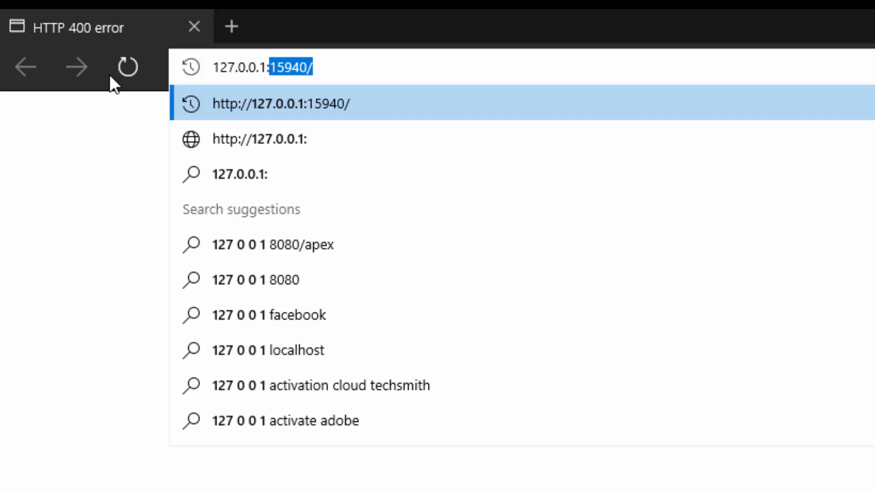
text(15)
text(940)
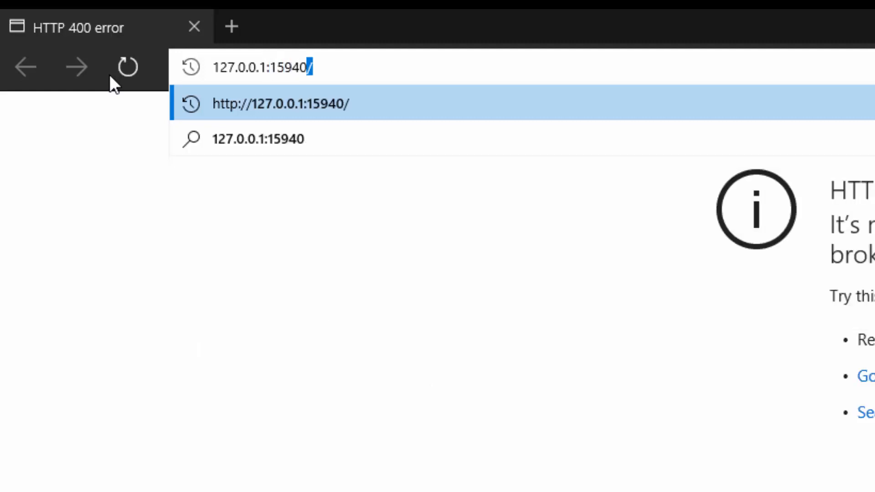
key(BackSpace)
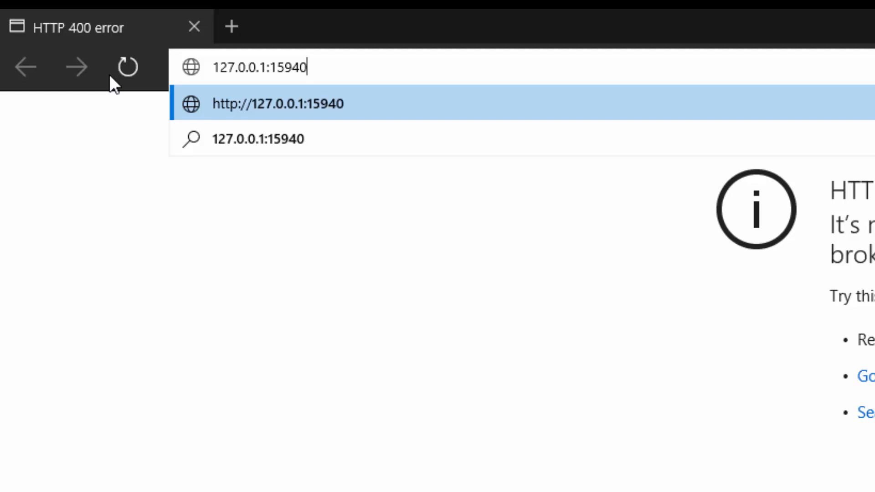
key(Return)
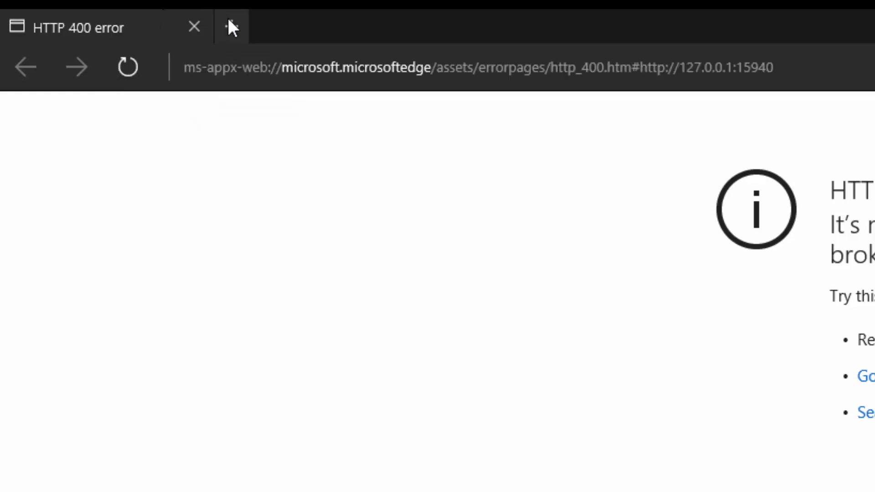
click(499, 79)
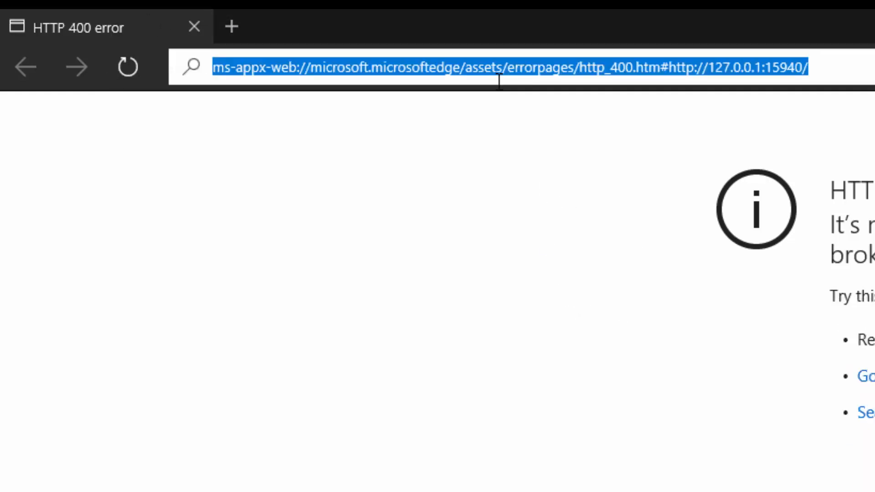
text(12)
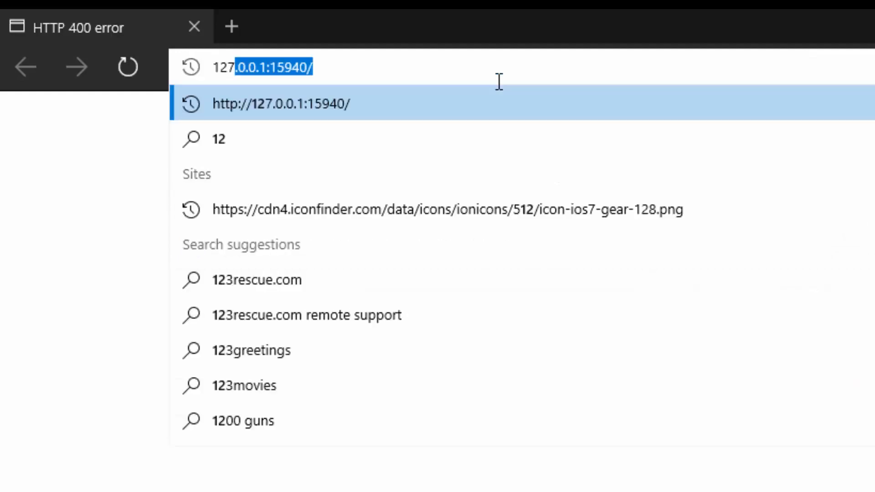
text(7.0.0.1)
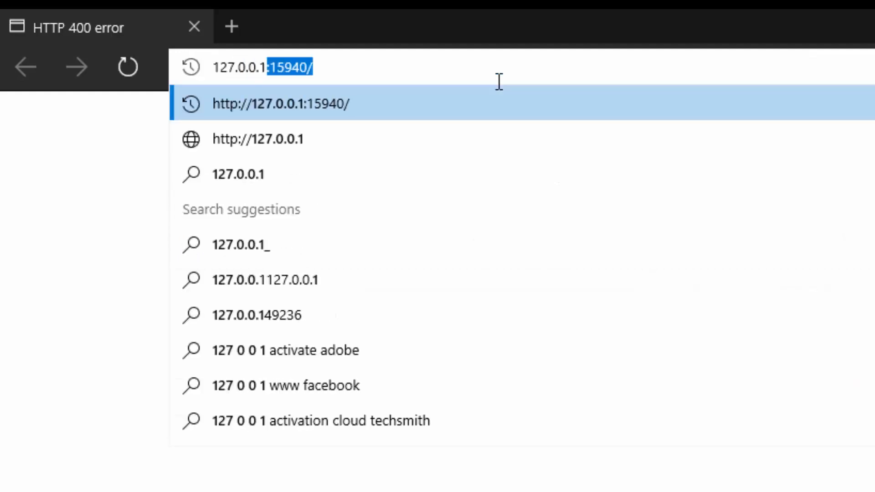
text(:1)
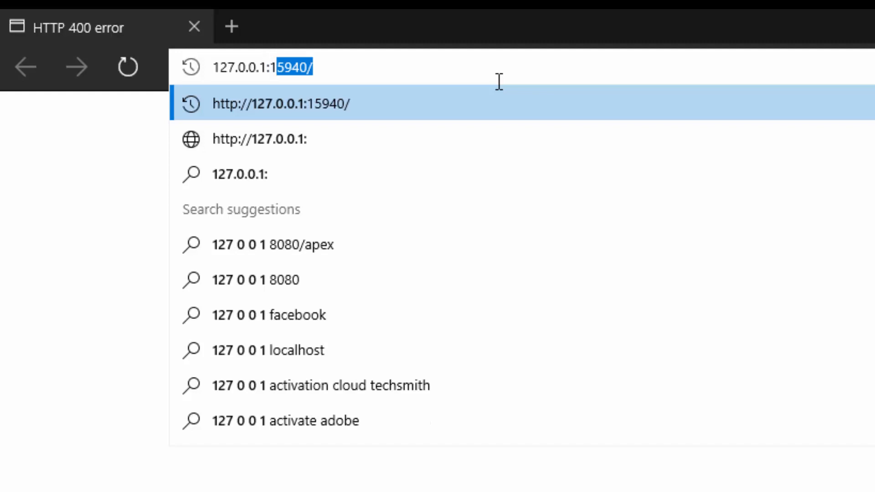
text(5940)
key(Return)
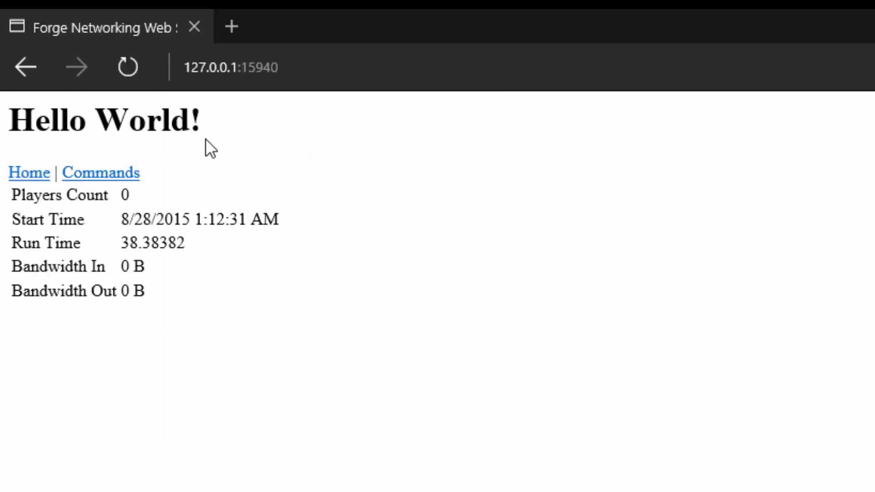
drag(2, 131, 247, 124)
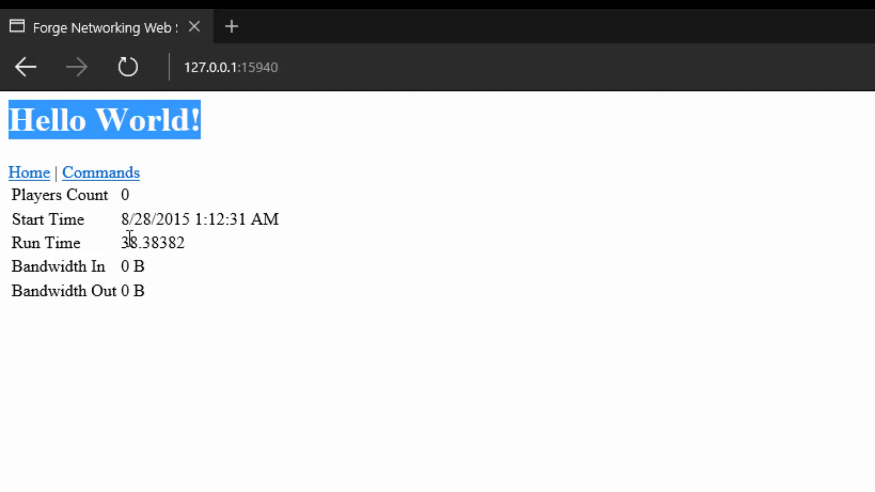
drag(121, 219, 298, 220)
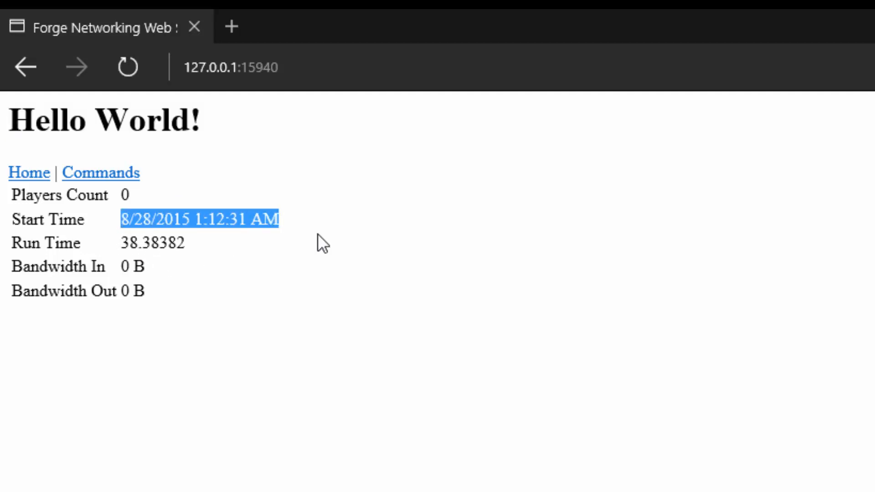
drag(120, 243, 207, 240)
click(223, 282)
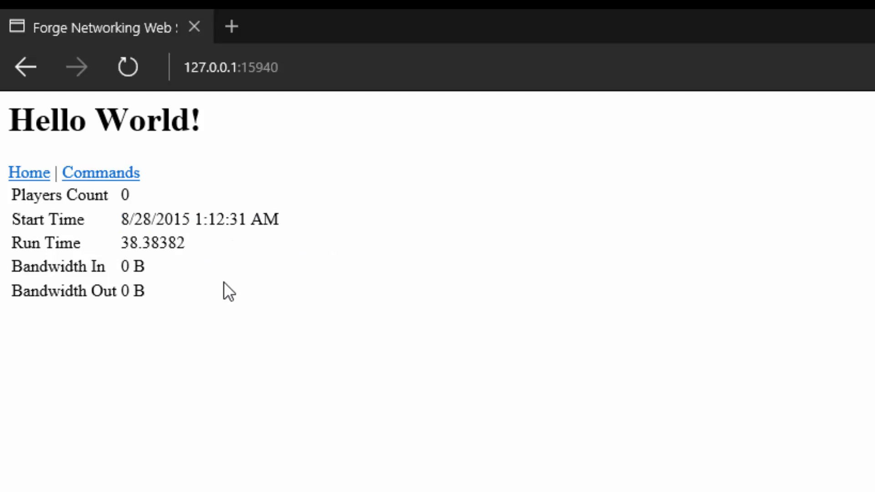
key(F5)
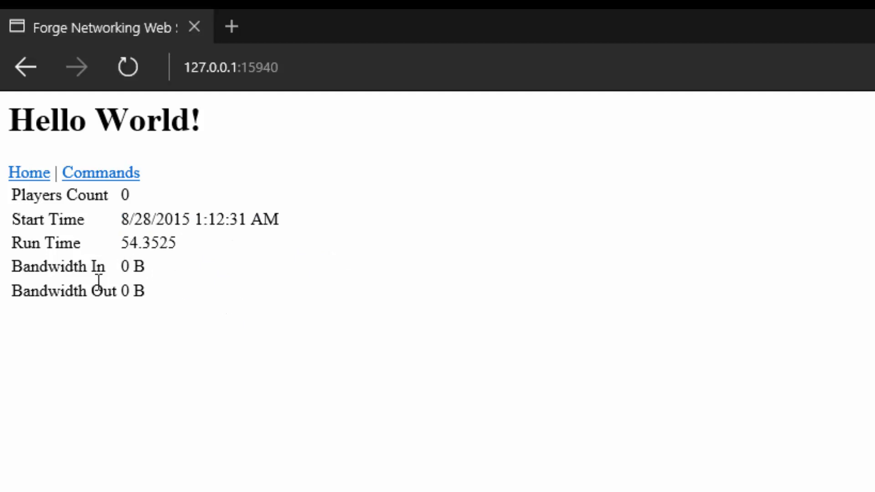
drag(10, 267, 205, 265)
drag(10, 290, 241, 298)
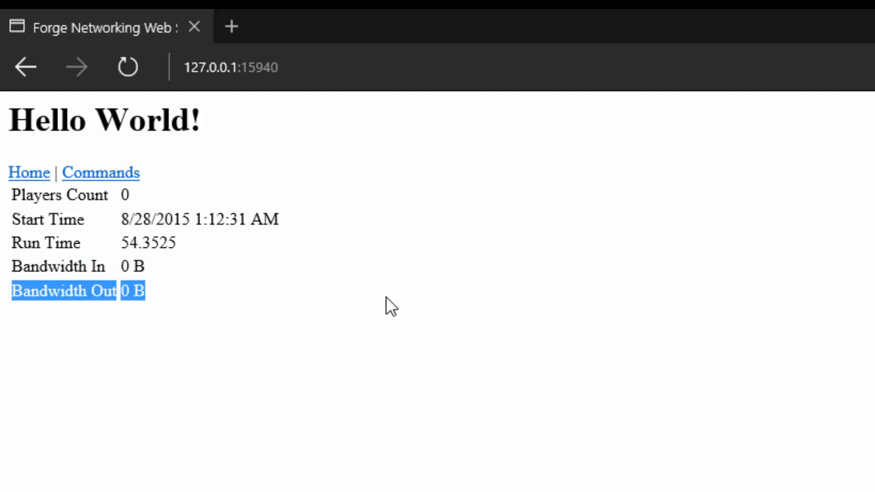
click(402, 288)
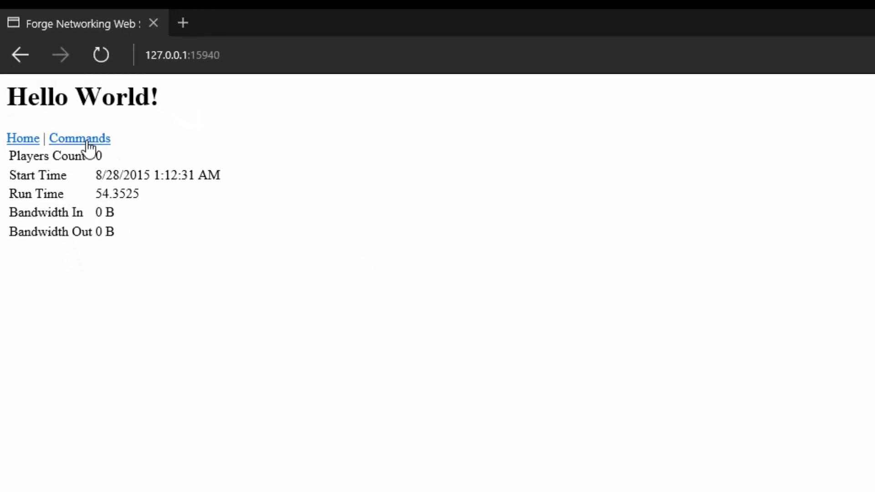
Run the help command in the Commands console to list PlayerCount, Kick, Ban, Spawn and Destroy.
click(110, 177)
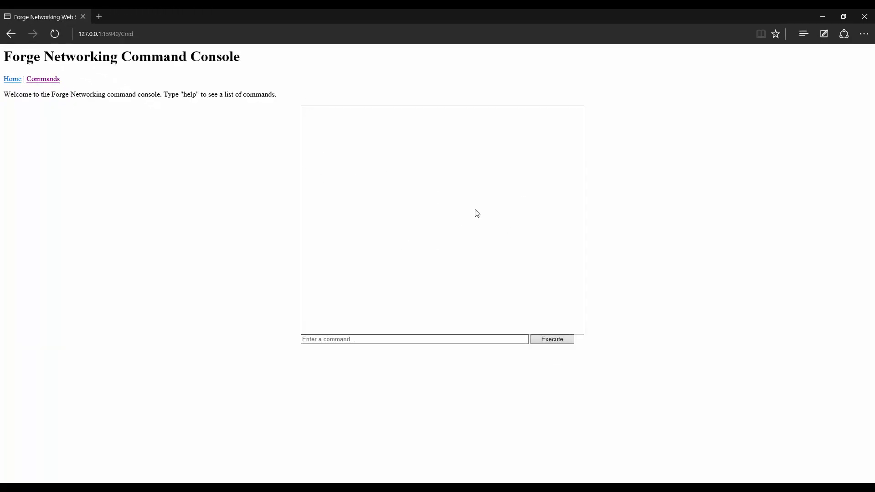
click(416, 338)
text(he)
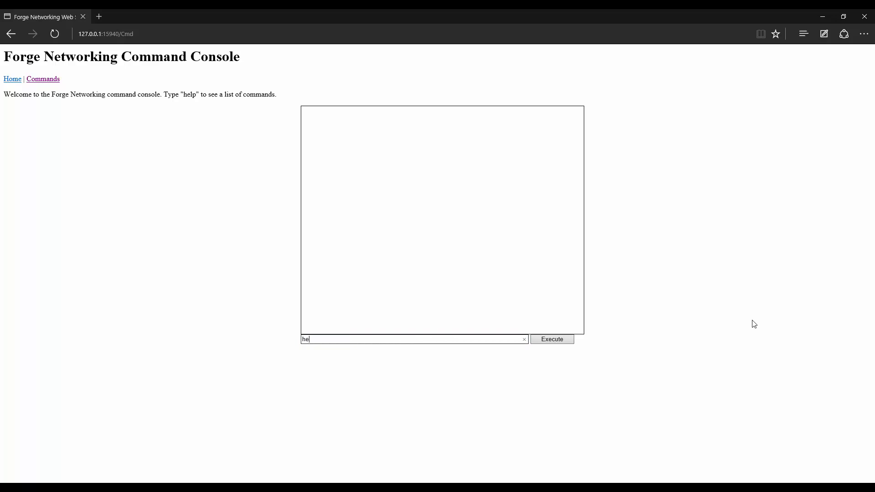
text(lp)
key(Return)
scroll(447, 250, down, 2)
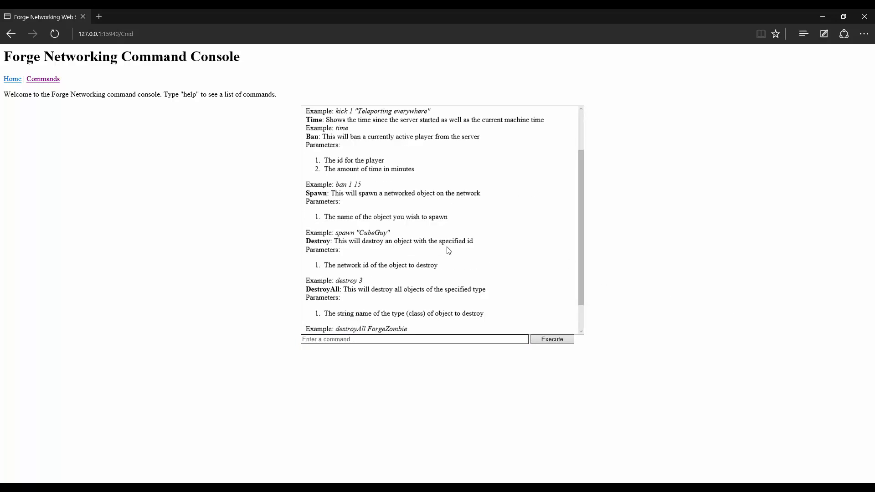
scroll(448, 251, up, 2)
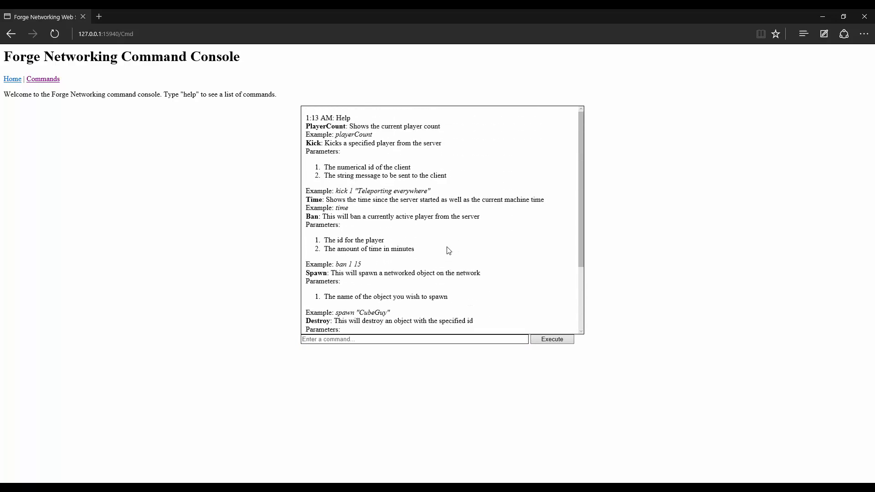